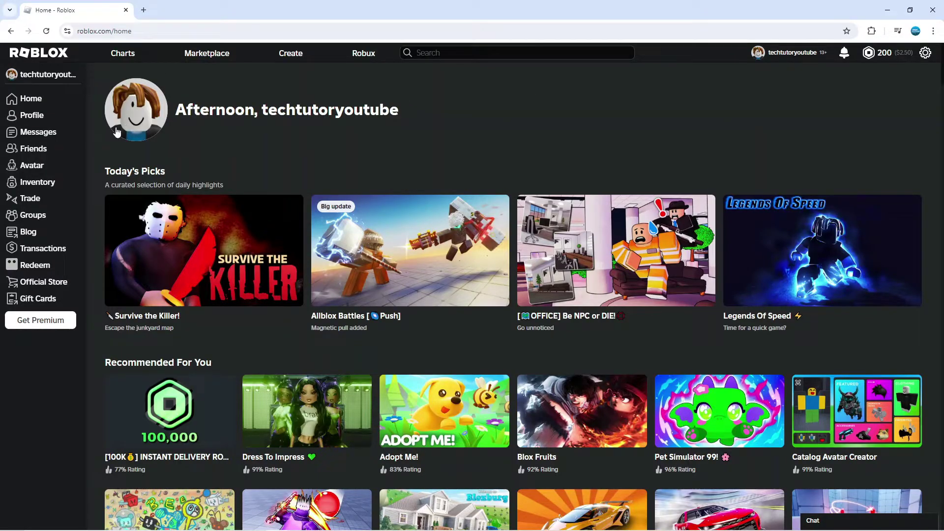
Go to the signed-in account's profile page from the Roblox home sidebar
click(51, 116)
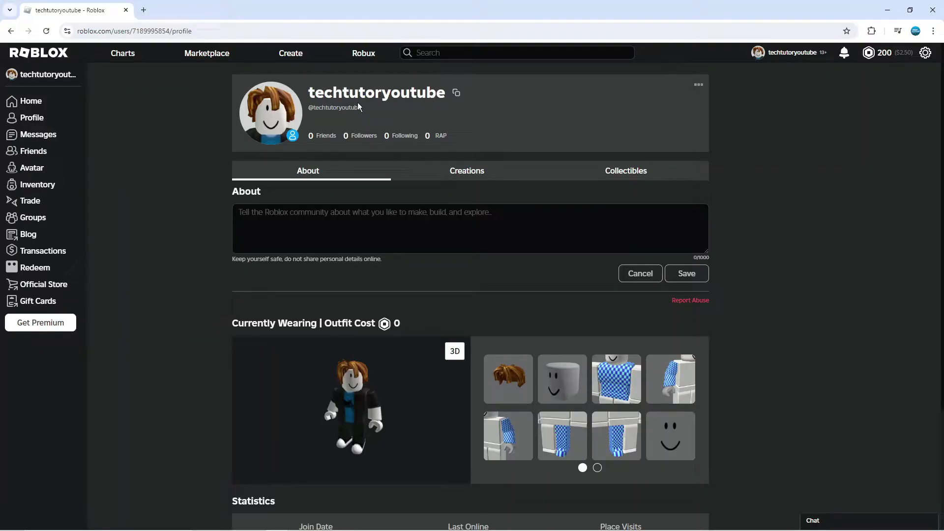
Search Google for 'ropro extension' in a new browser tab
click(143, 11)
text(ropro)
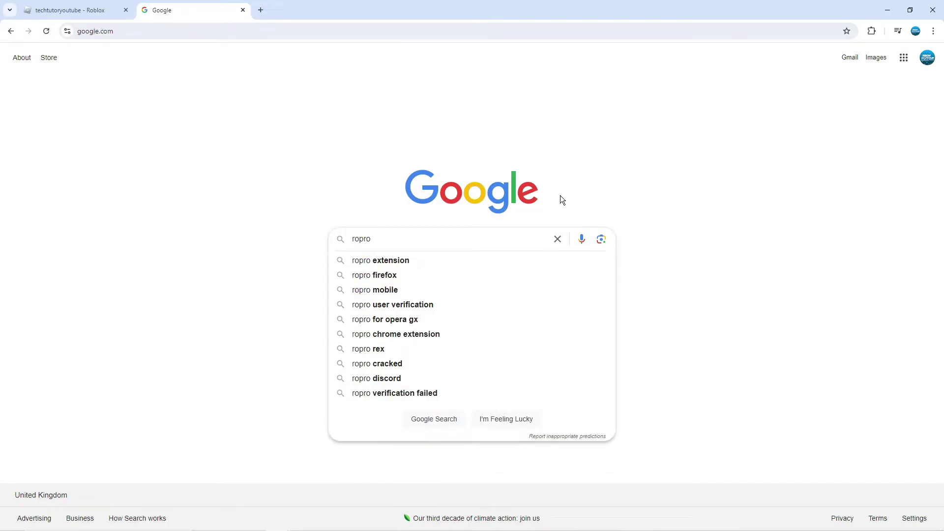
click(503, 262)
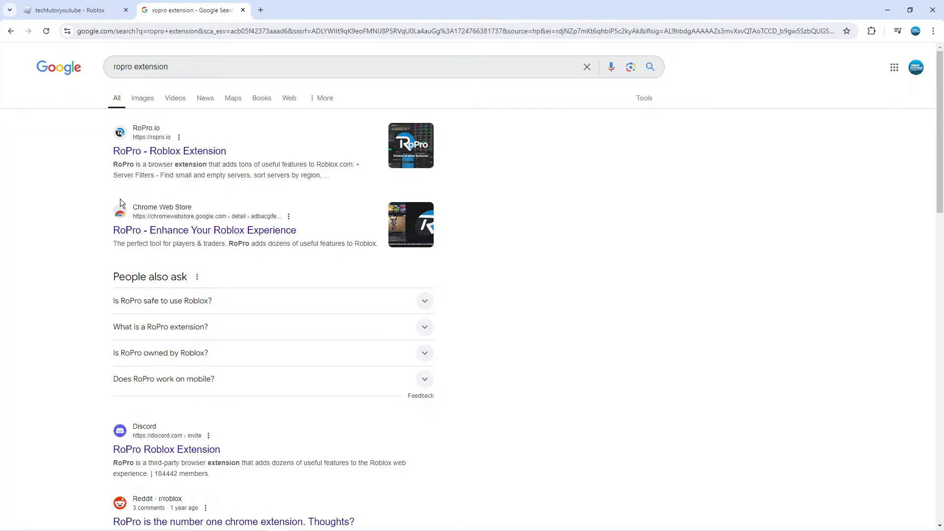
Add the RoPro - Enhance Your Roblox Experience extension to Chrome from its Web Store listing
click(206, 223)
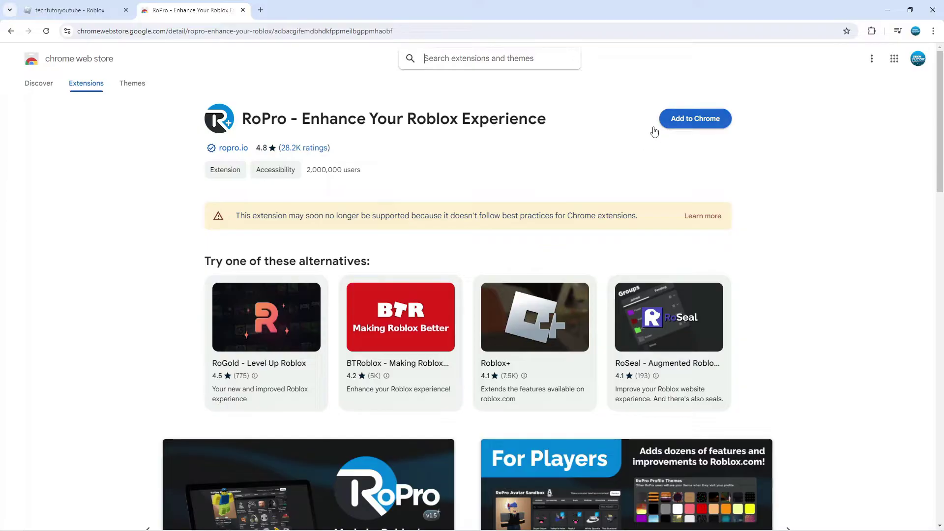
click(678, 120)
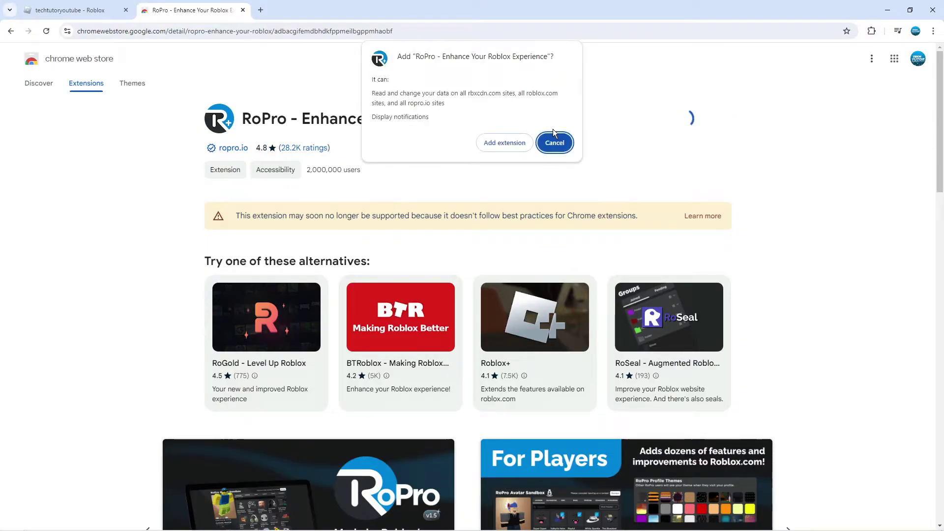
click(499, 141)
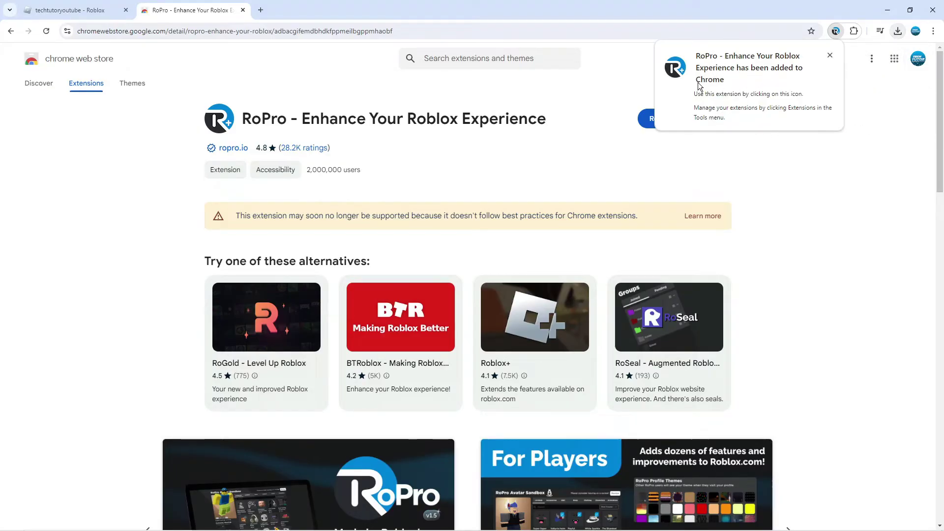
Reload the Roblox profile tab so RoPro loads, then go to the Home page
click(86, 12)
click(323, 32)
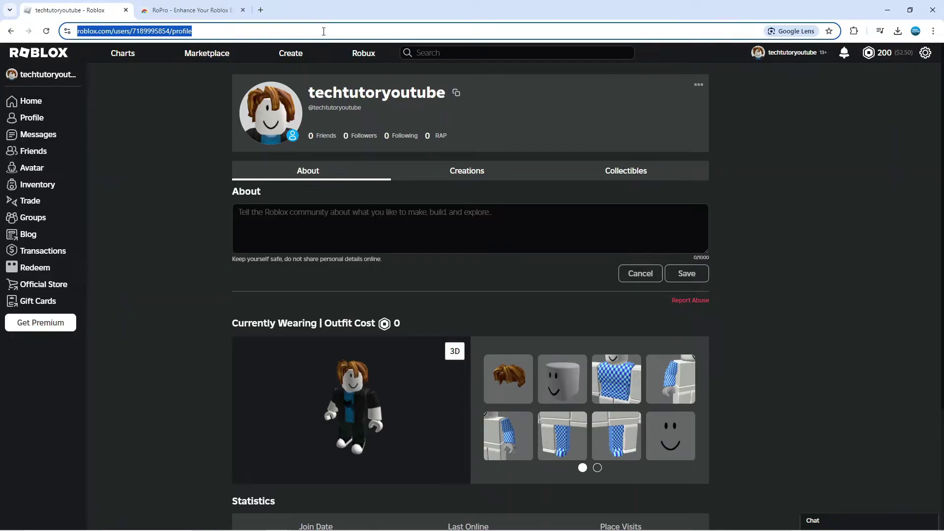
key(Return)
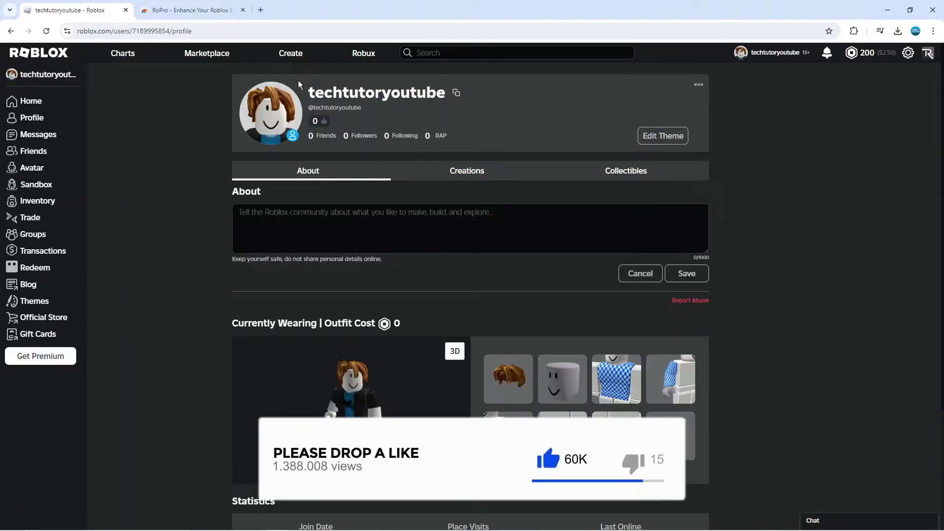
click(33, 103)
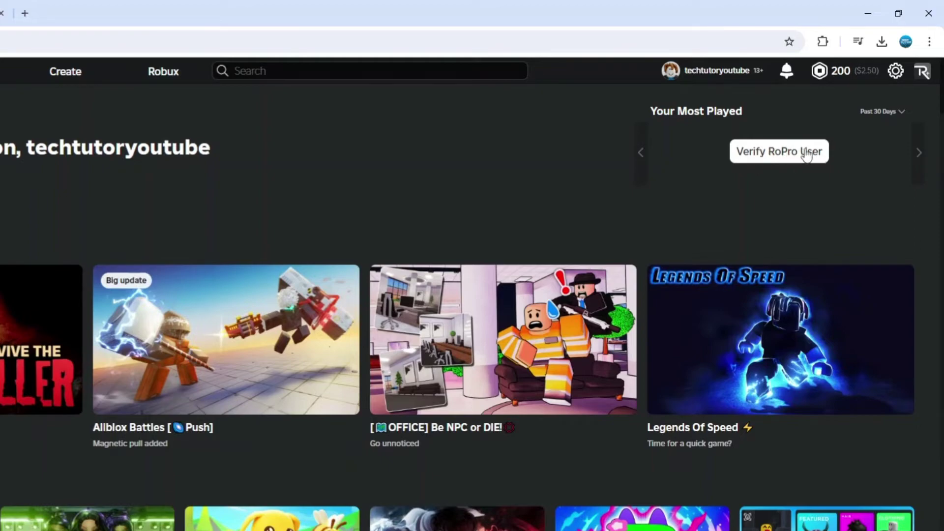
Choose in-game verification under Verify RoPro User and launch the RoPro User Verification game
click(773, 153)
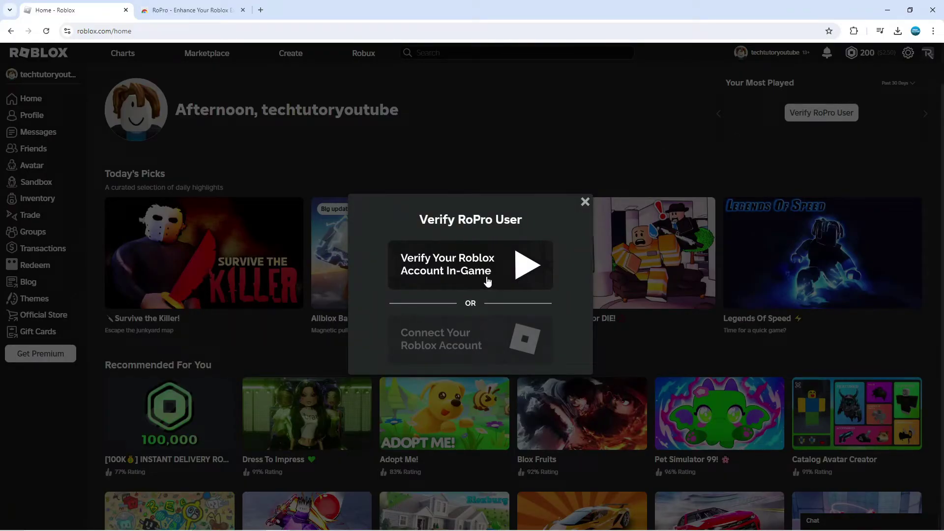
click(515, 273)
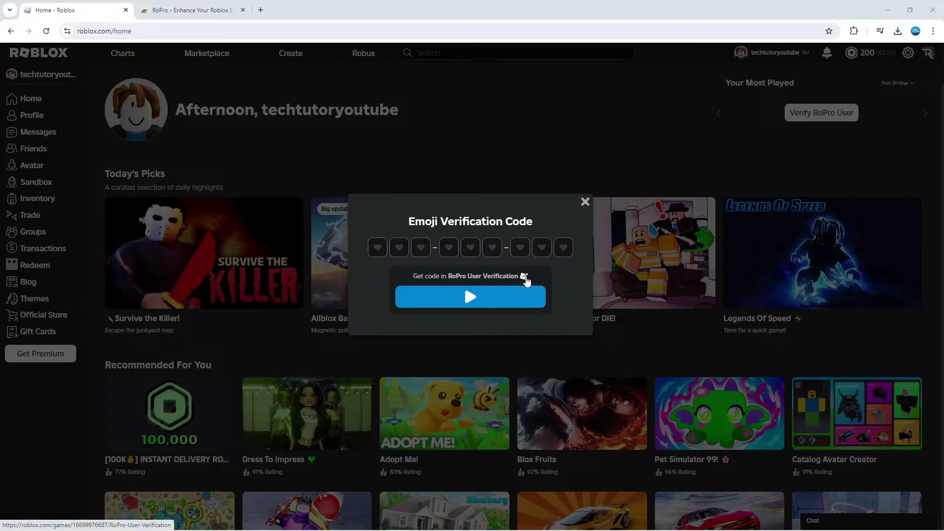
click(524, 277)
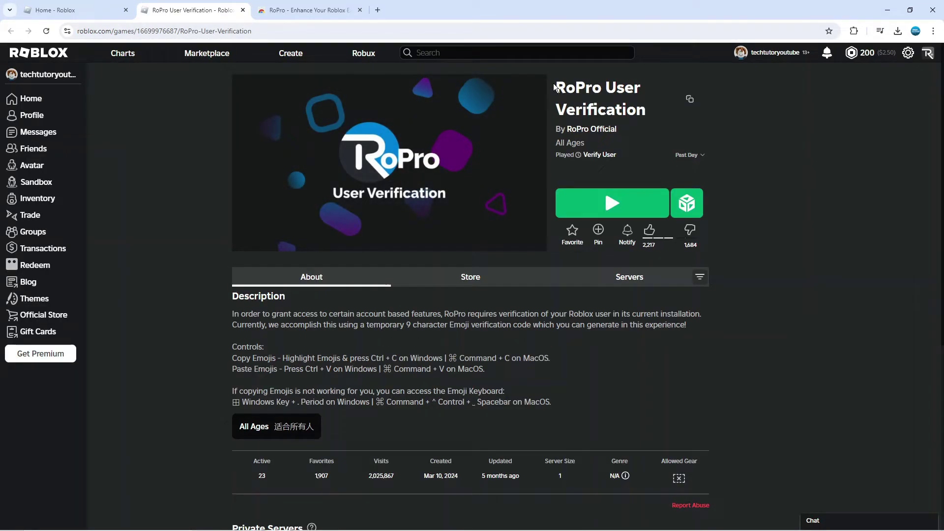
drag(553, 84, 657, 108)
click(644, 210)
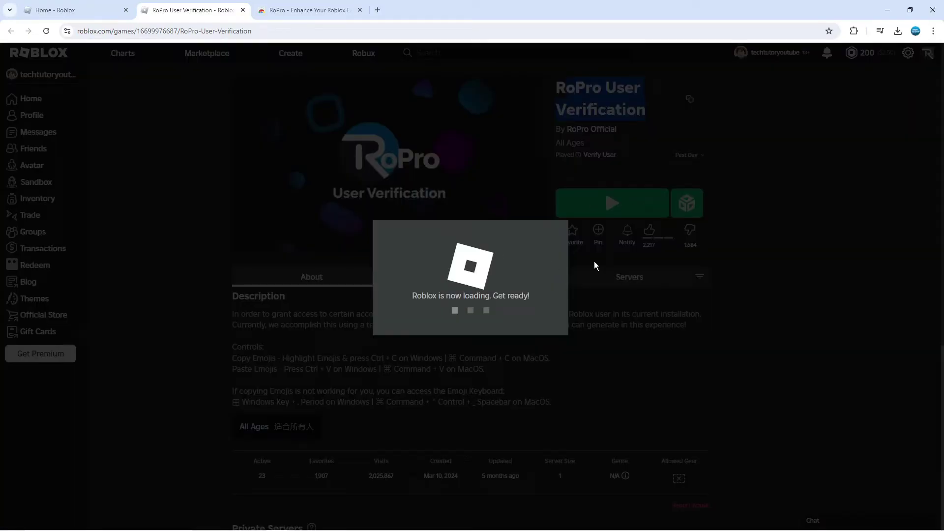
click(527, 121)
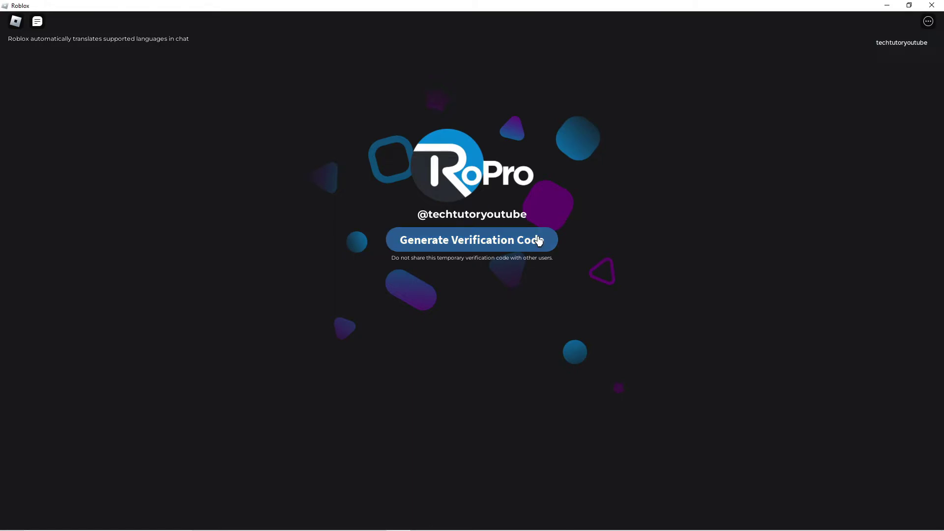
Generate and copy the nine-emoji verification code, then return to Chrome
click(508, 241)
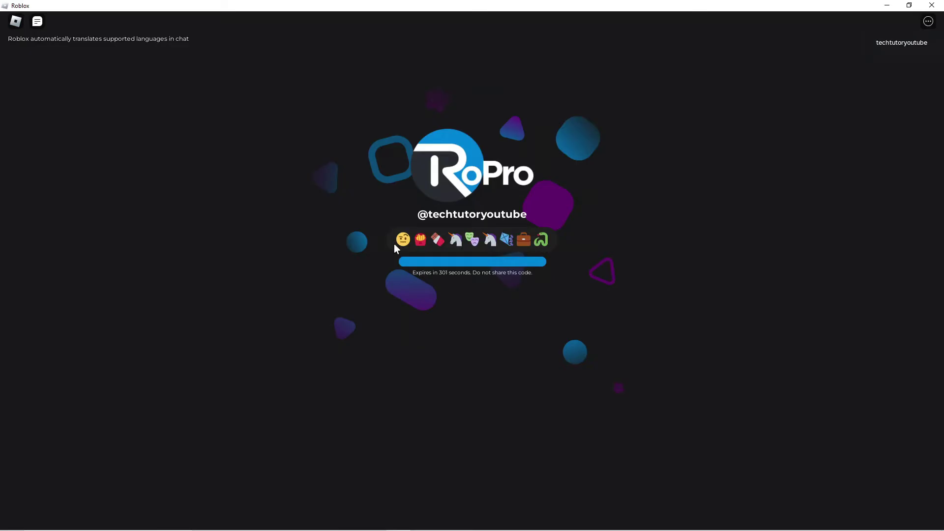
drag(394, 243, 591, 223)
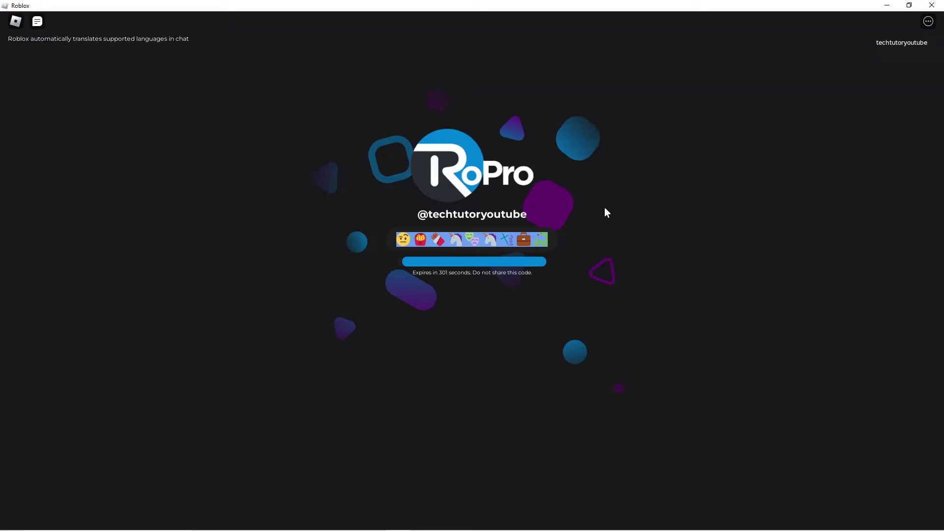
key(alt+Tab)
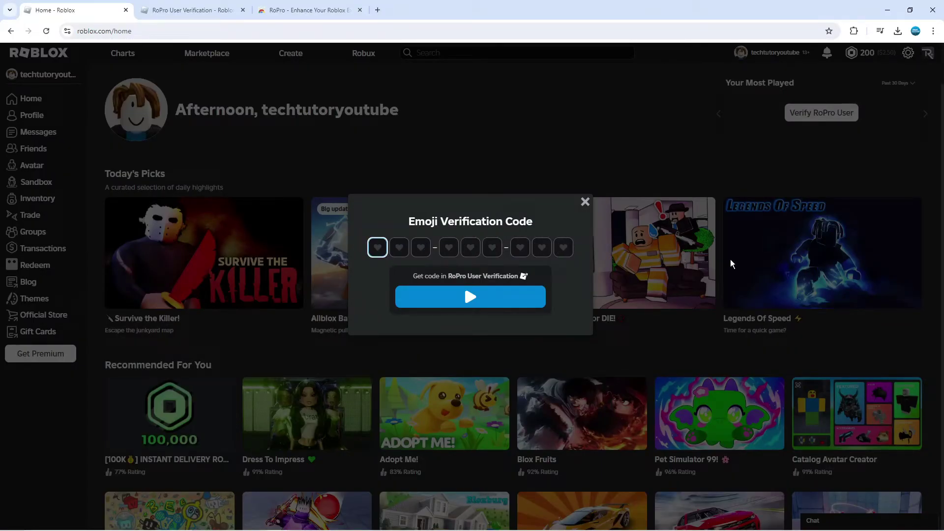
Paste the emoji code to complete verification, then go to RoPro Settings
text(😕🍟🥫🦄🎭🦄🪁💼🐍)
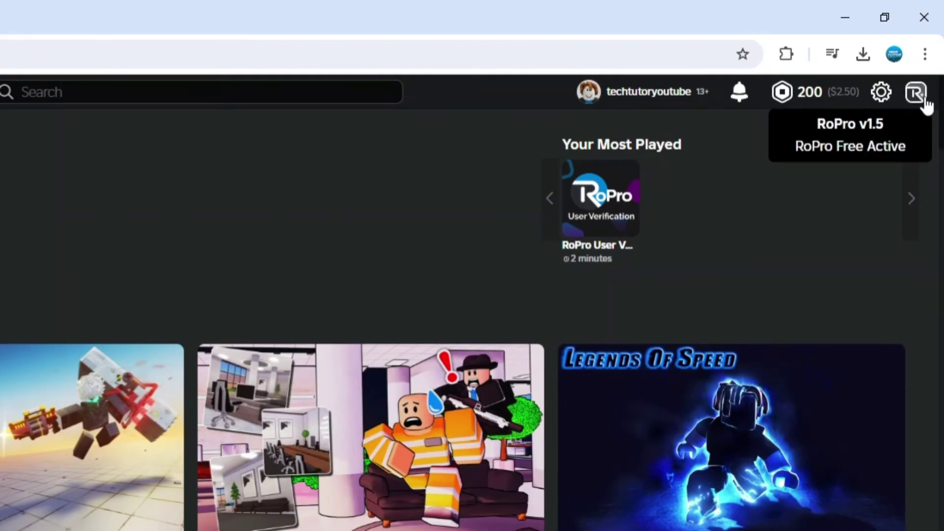
click(924, 98)
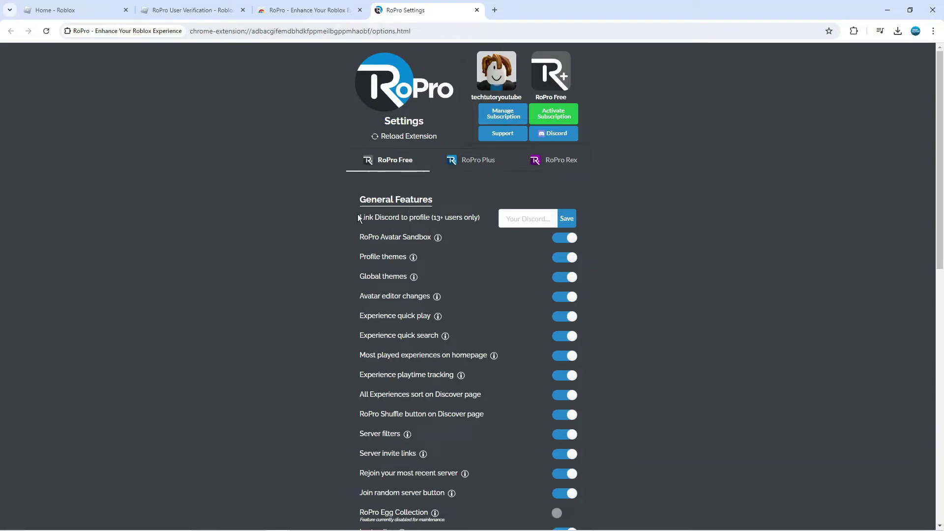
drag(358, 217, 428, 218)
click(435, 217)
Copy the Discord username from your Discord profile card
click(527, 219)
key(alt+Tab)
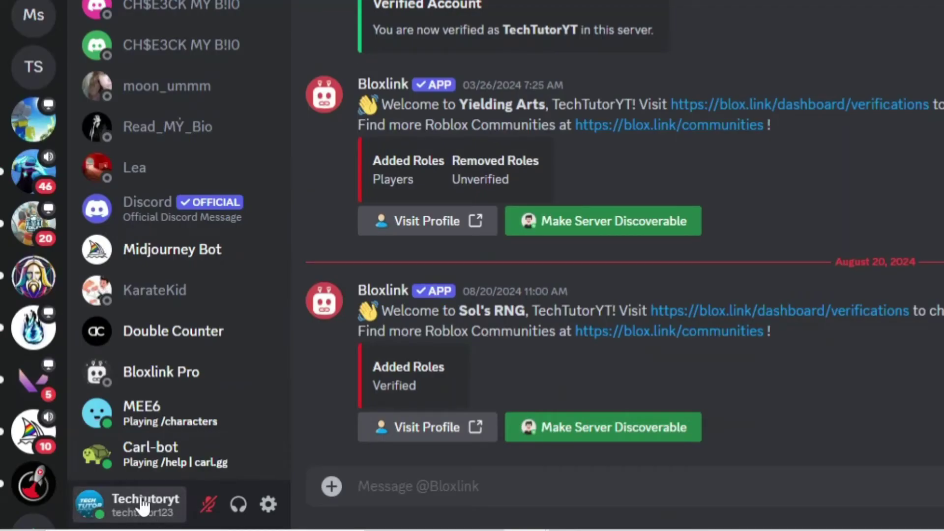
click(147, 506)
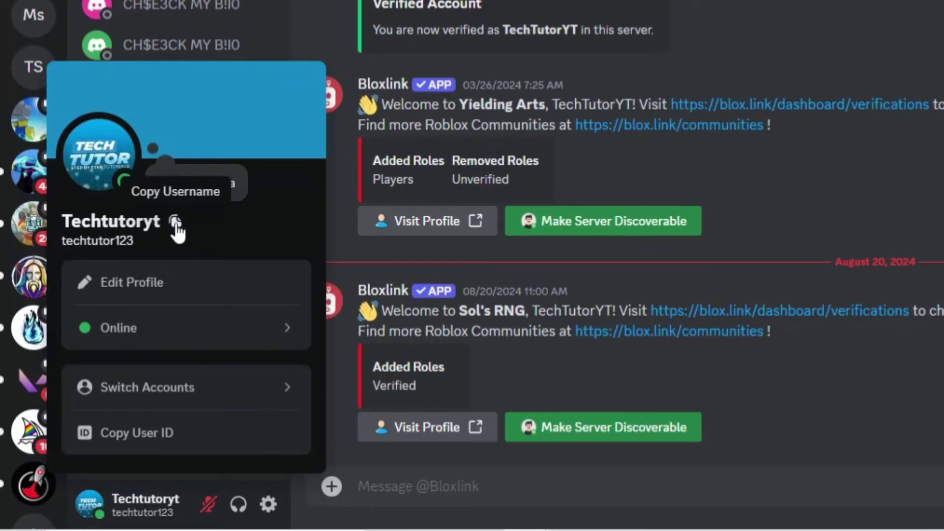
click(175, 222)
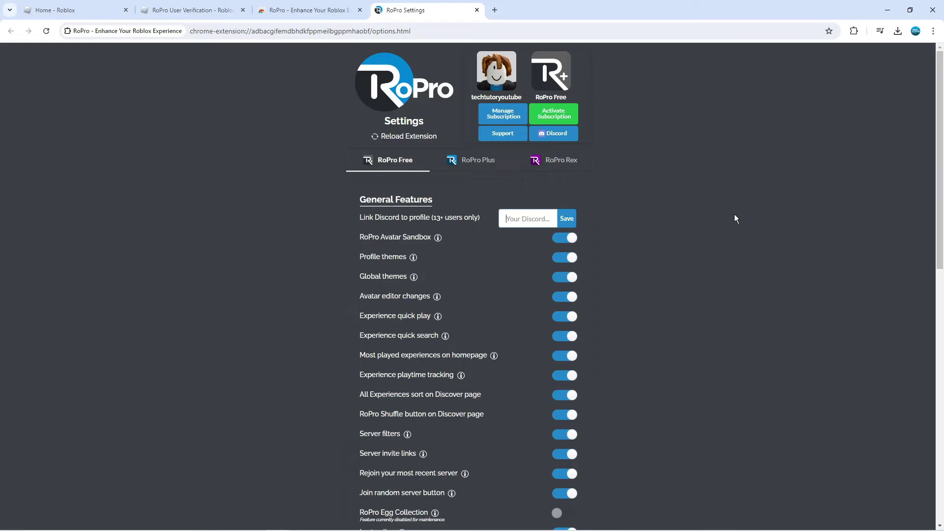
Paste the Discord username into RoPro's Link Discord to profile field and save it
key(ctrl+v)
click(563, 220)
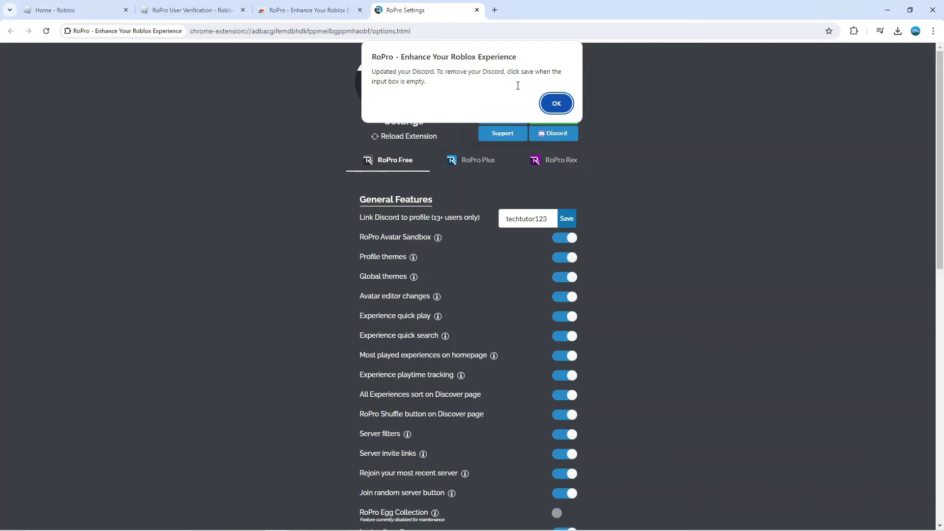
click(562, 102)
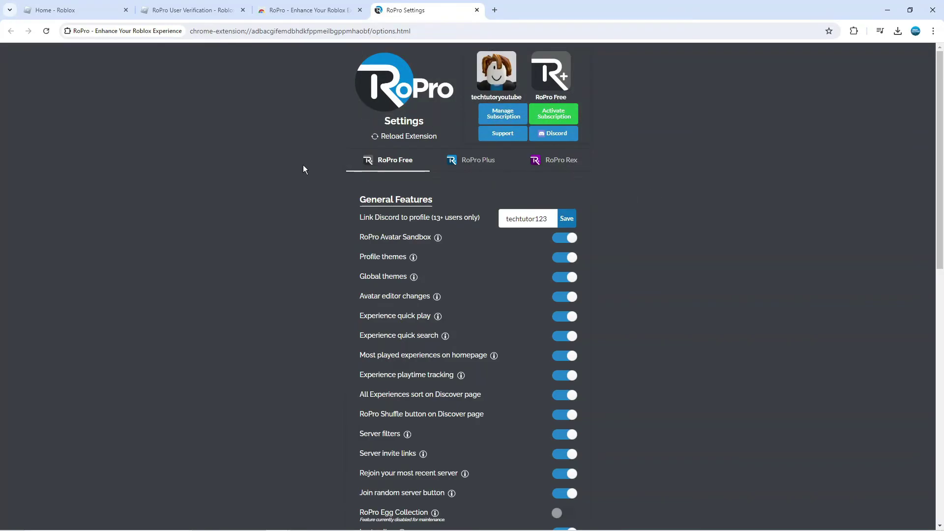
Switch back to the Home - Roblox tab
click(78, 14)
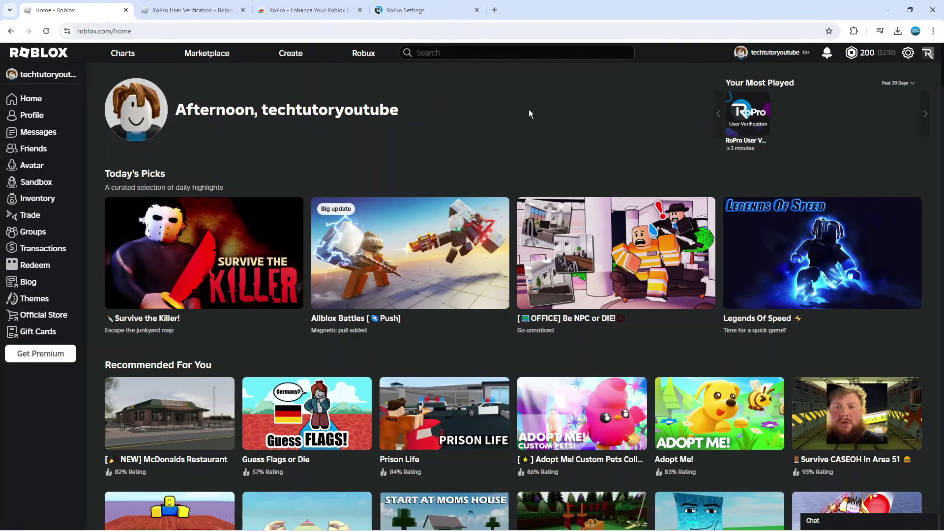